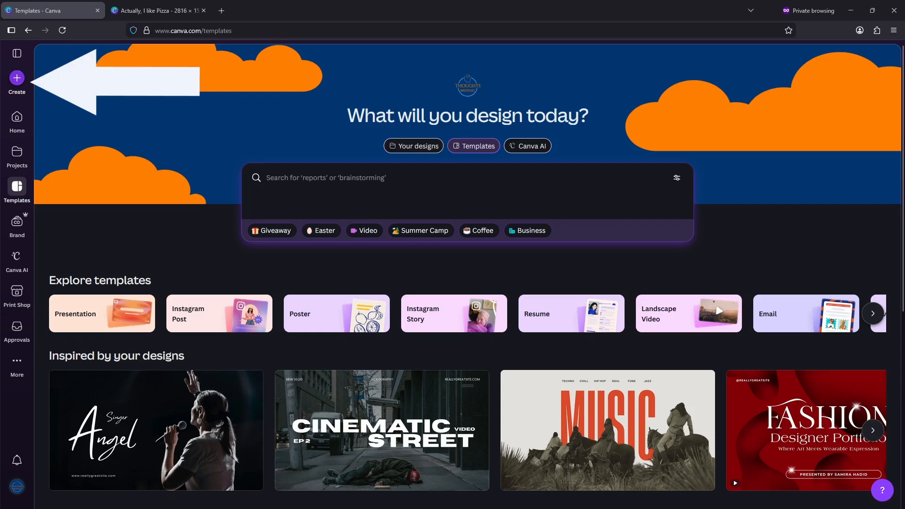
- Create a new blank design using the Poster (Portrait 3:4) format
click(17, 78)
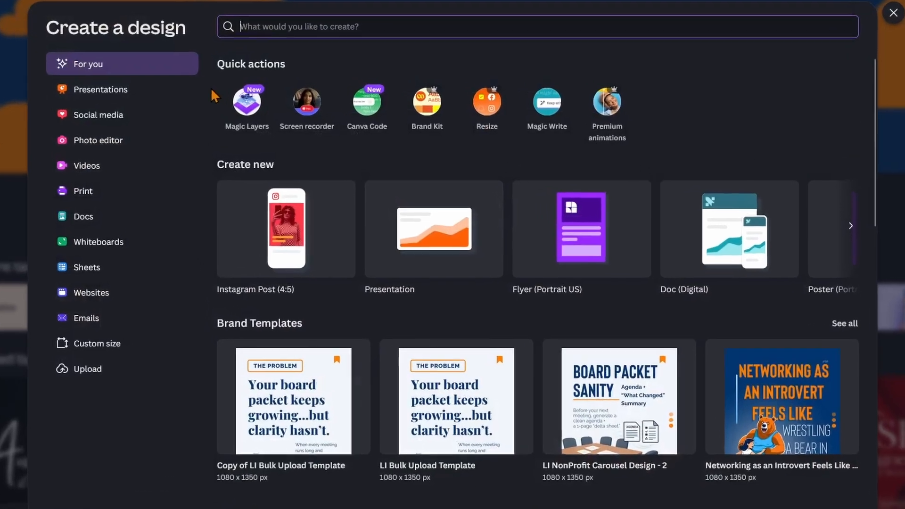
click(858, 223)
click(859, 226)
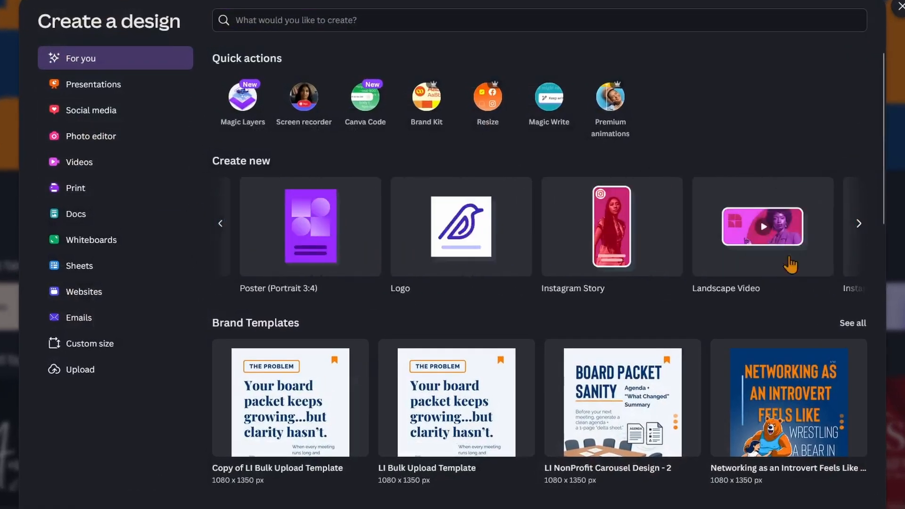
click(325, 247)
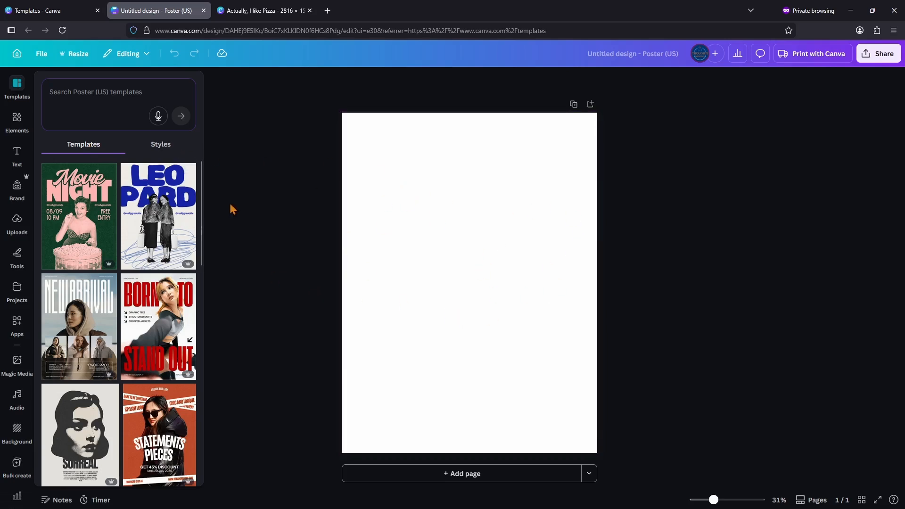
- Add a square from the basic shapes to the upper-left part of the poster page
click(17, 120)
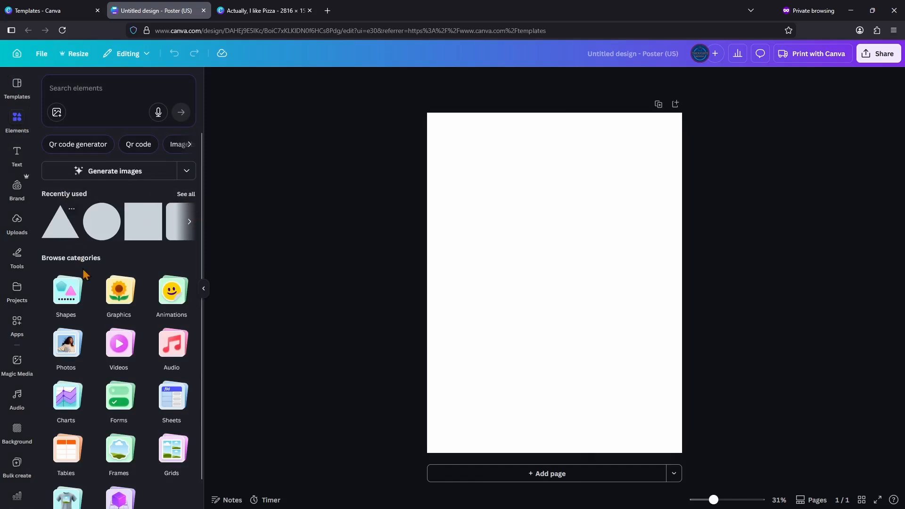
click(79, 290)
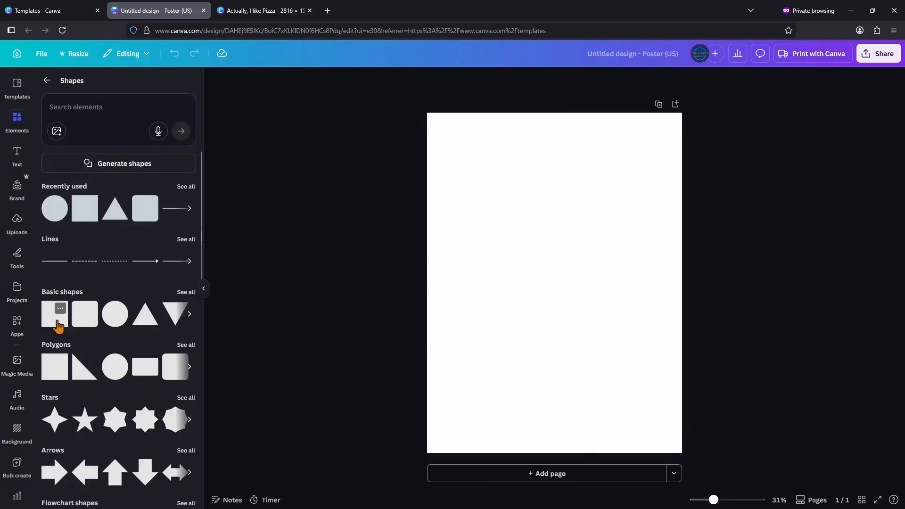
drag(59, 325, 523, 212)
click(627, 347)
click(584, 256)
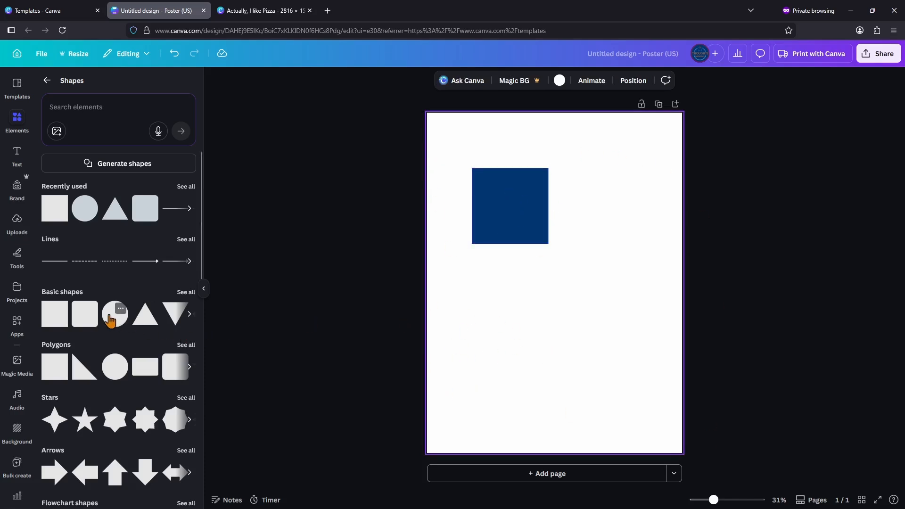
- Add a circle in the brand palette's gray-blue and place it over the square's lower-right corner
drag(115, 314, 551, 391)
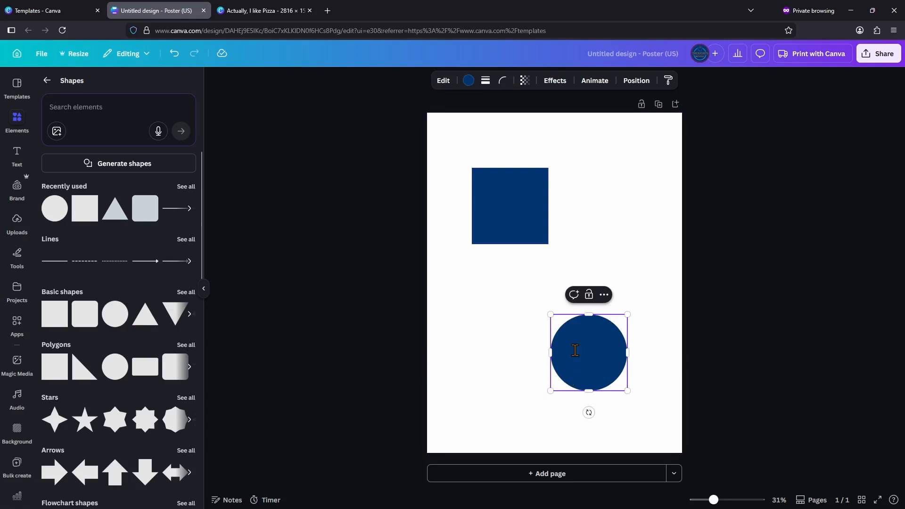
click(469, 81)
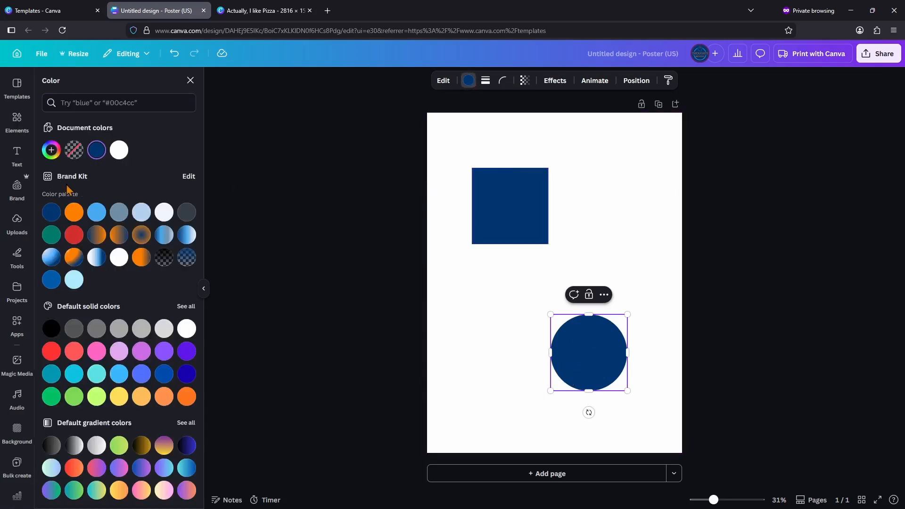
click(119, 212)
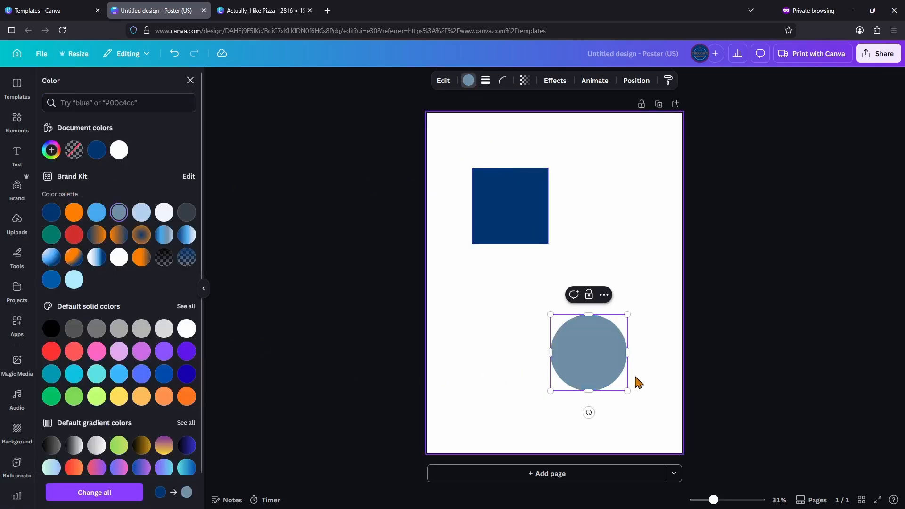
drag(606, 379, 552, 254)
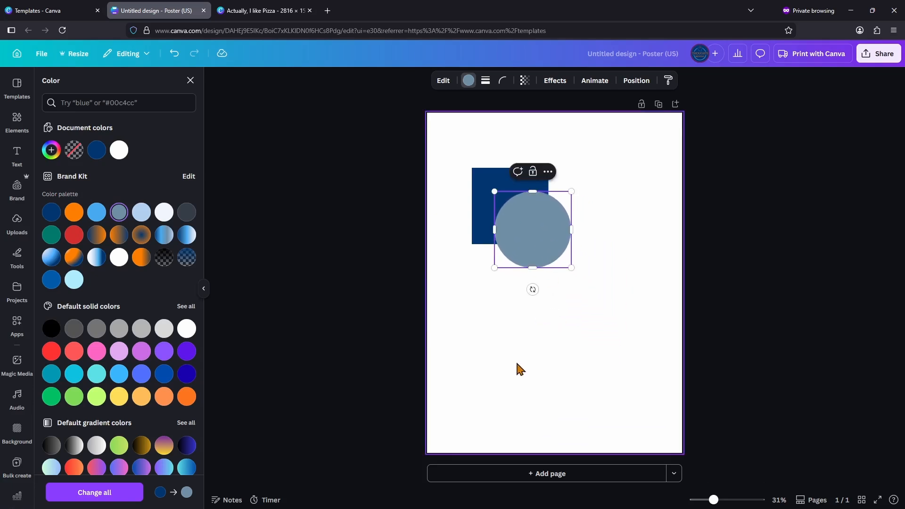
click(501, 370)
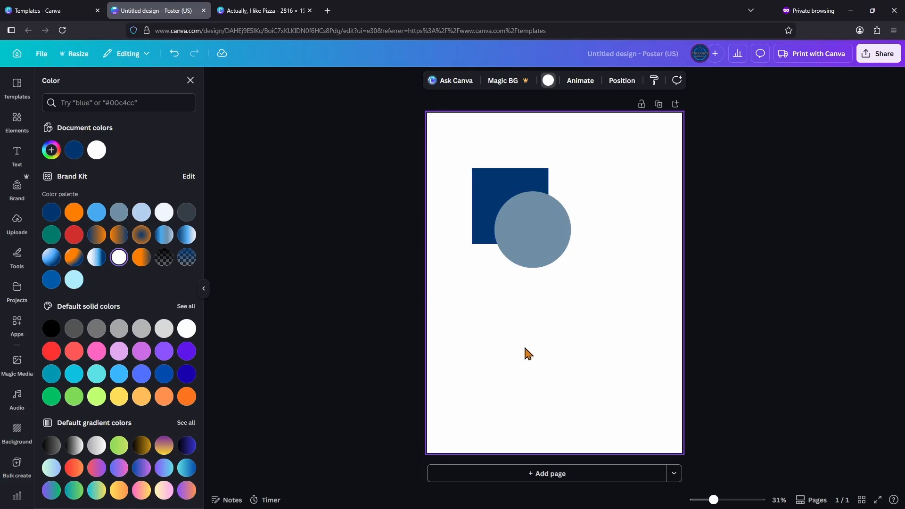
- Show the page's layers list with the circle, square and background
right_click(532, 241)
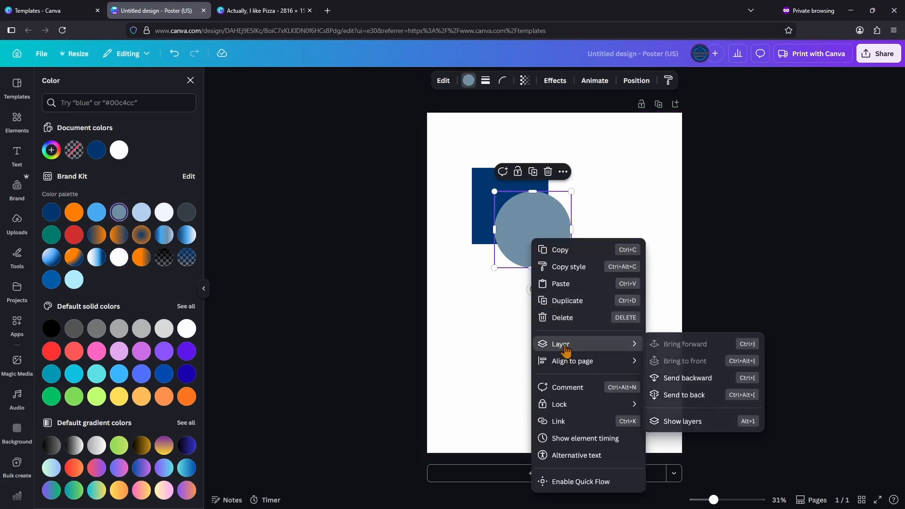
click(511, 350)
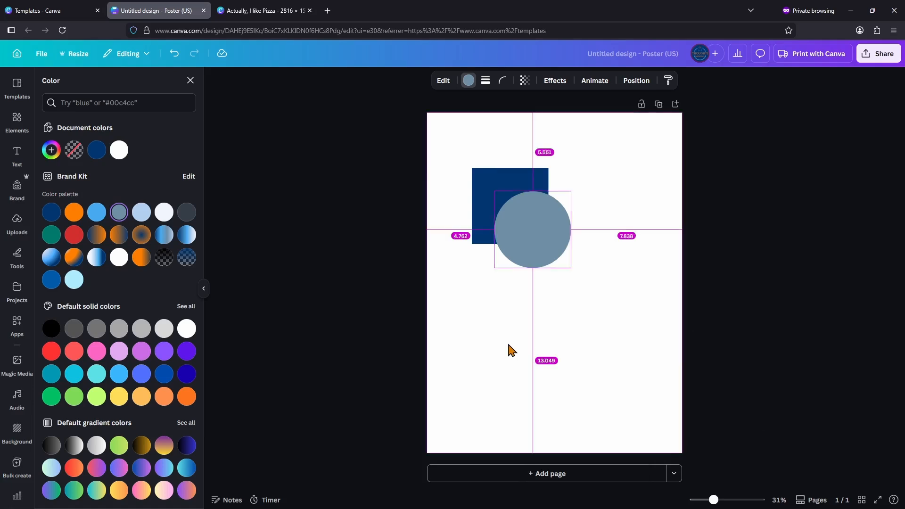
key(alt+1)
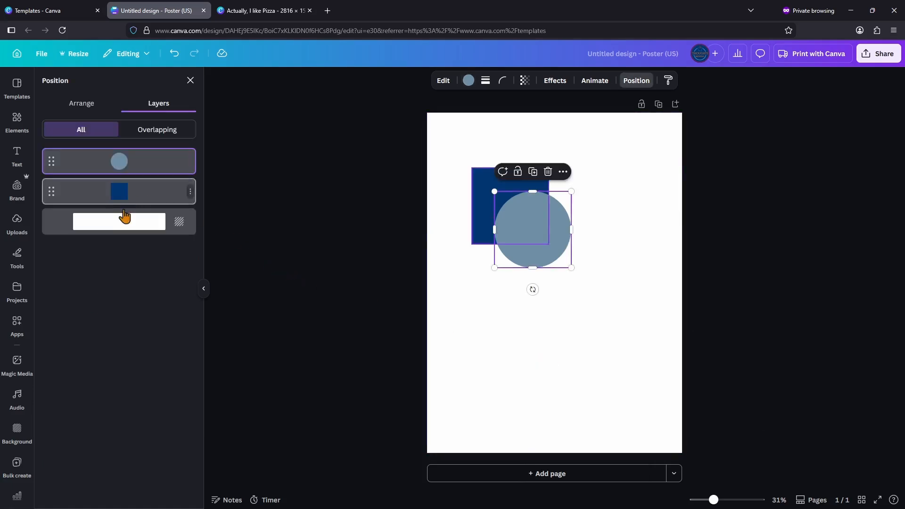
click(568, 343)
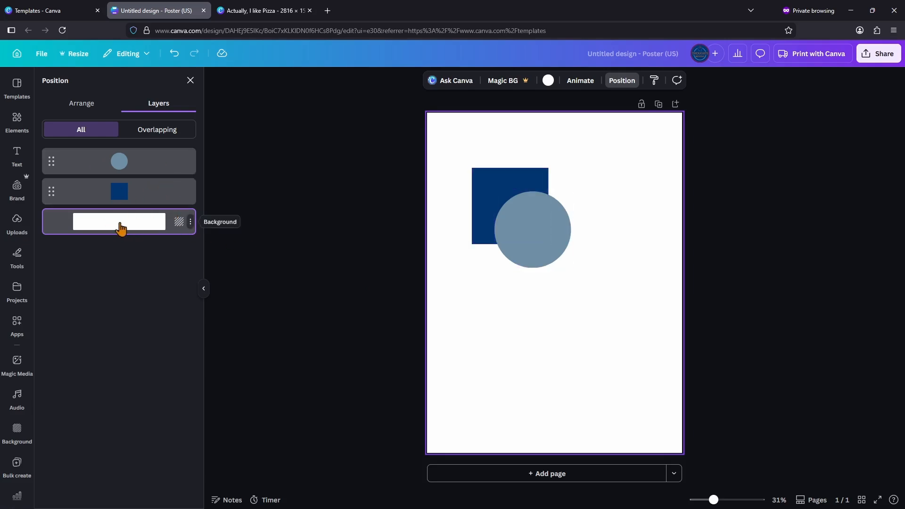
- Move the square's layer above the circle, and return the circle's layer to the top of the stack
drag(51, 192, 52, 153)
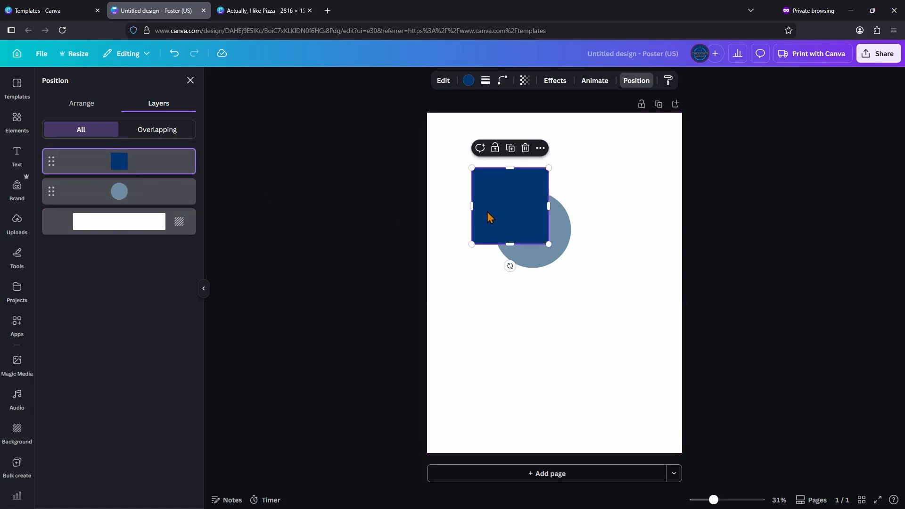
click(510, 319)
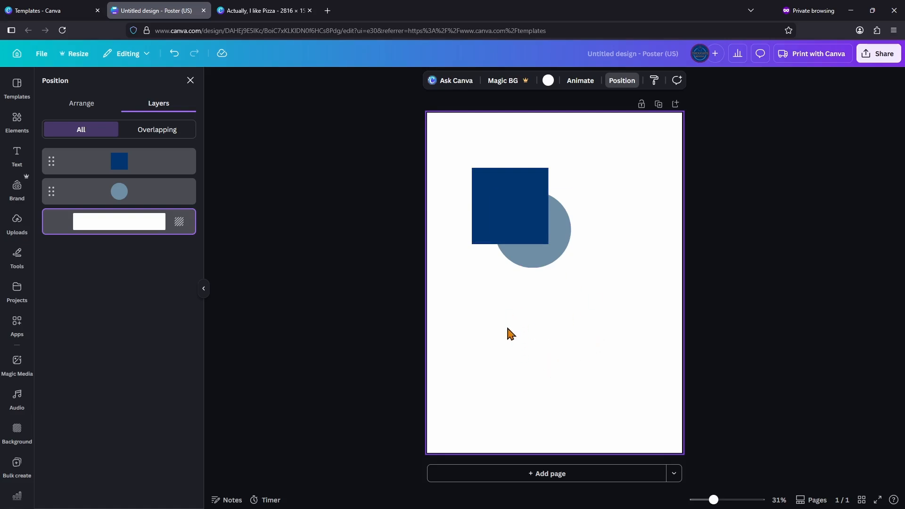
drag(51, 196, 54, 159)
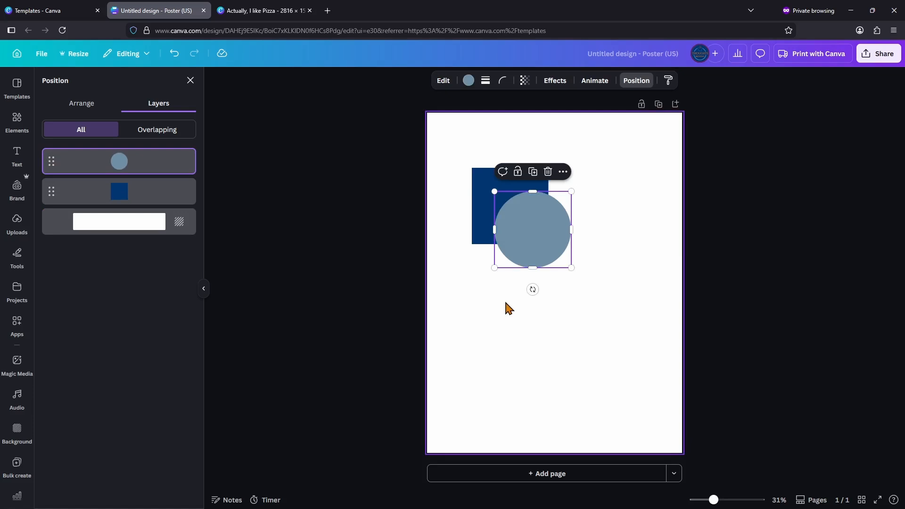
- Add a triangle in the brand palette's red overlapping the square and circle, and show the page's layers list
click(17, 120)
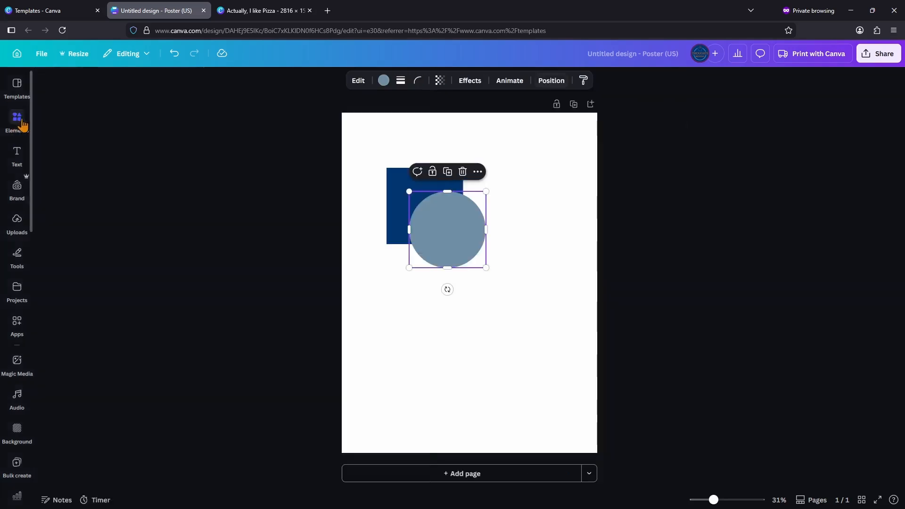
drag(115, 210, 602, 366)
click(468, 81)
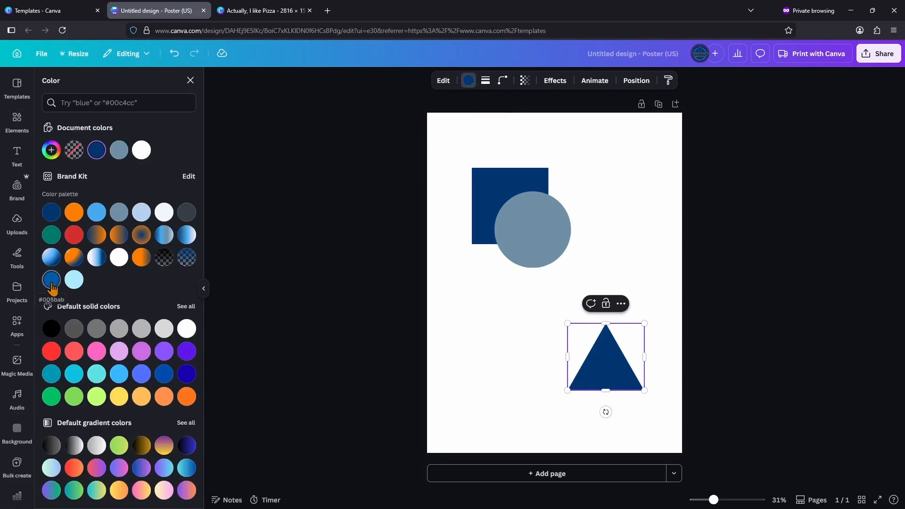
click(74, 235)
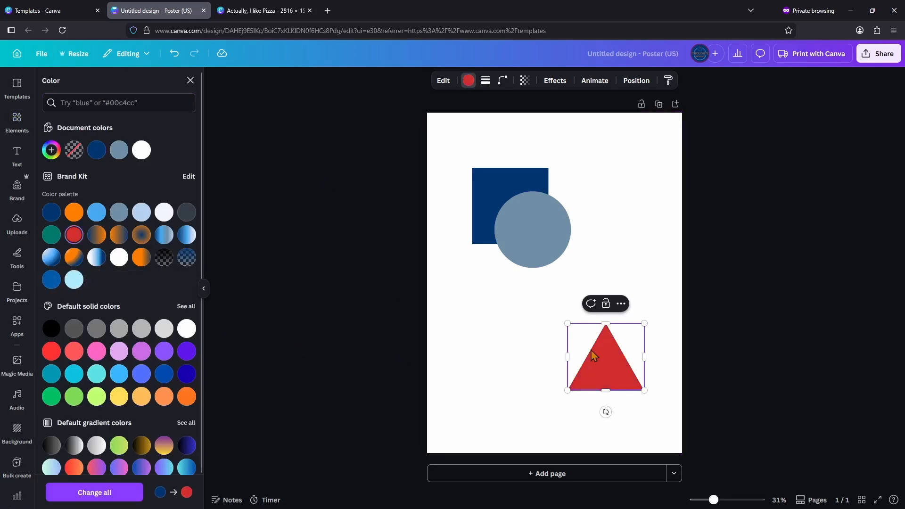
drag(593, 354, 486, 237)
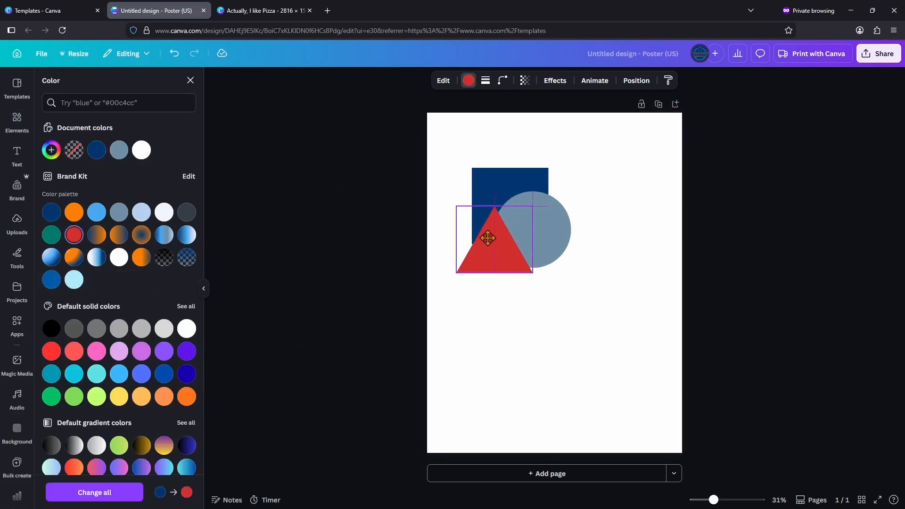
click(522, 355)
key(alt+1)
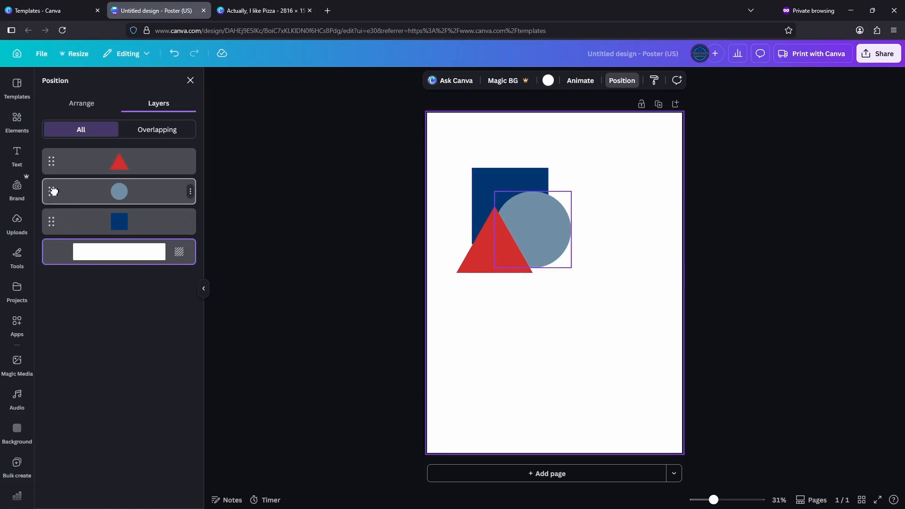
- Move the circle's layer above the triangle, and return the triangle's layer to the top of the stack
drag(53, 192, 57, 161)
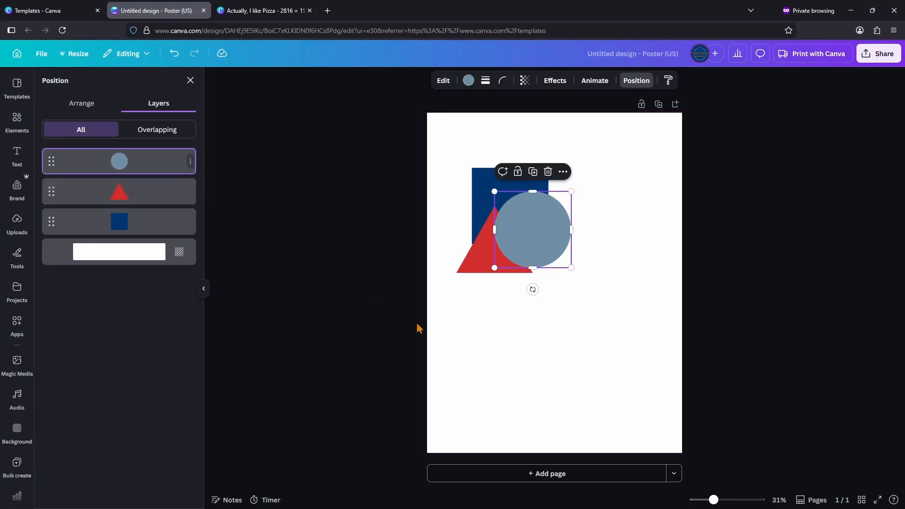
click(525, 383)
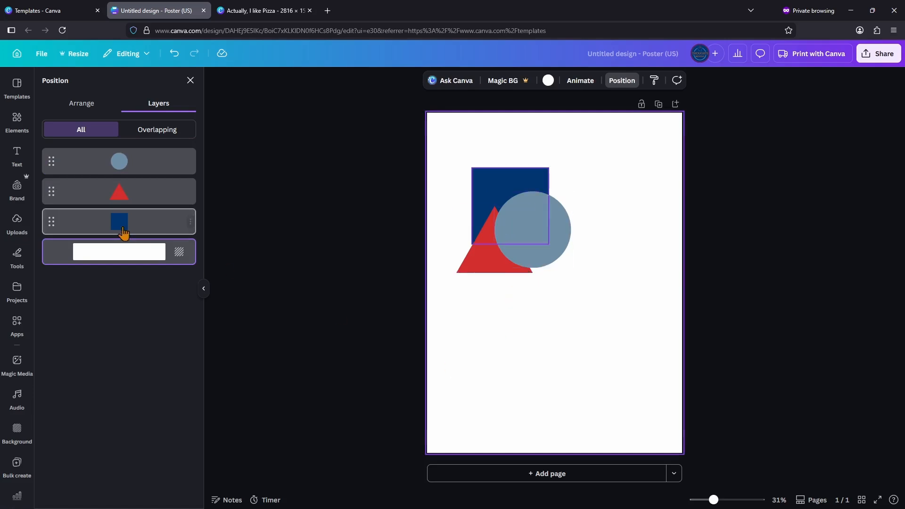
drag(52, 193, 53, 159)
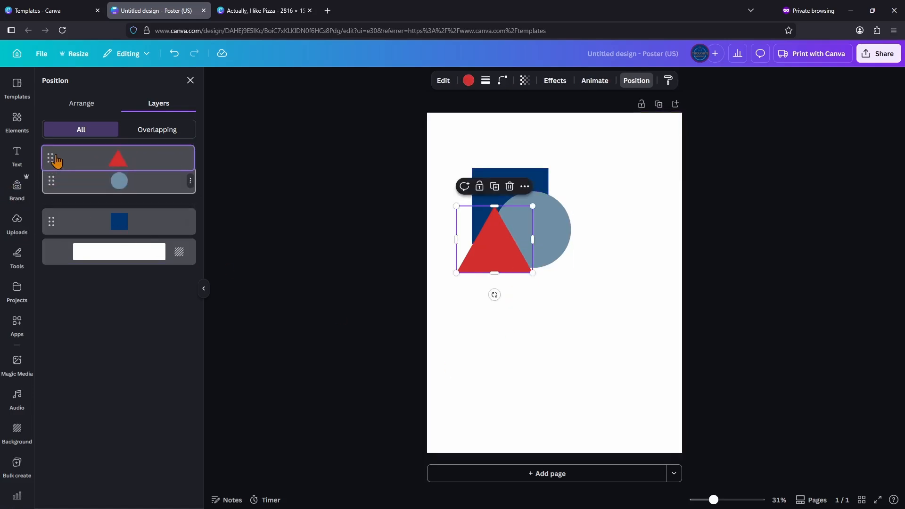
click(526, 419)
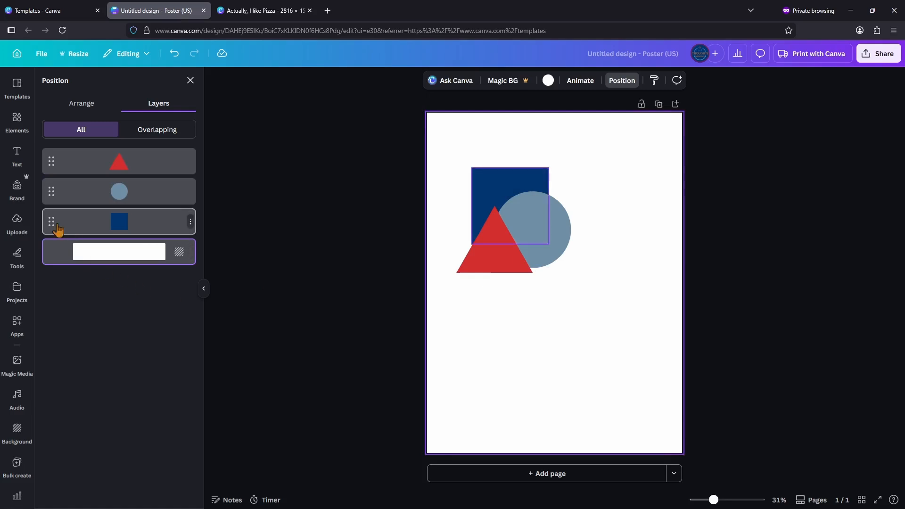
- Move the dark blue square's layer to the top of the stack, in front of the triangle and circle
drag(55, 229, 49, 159)
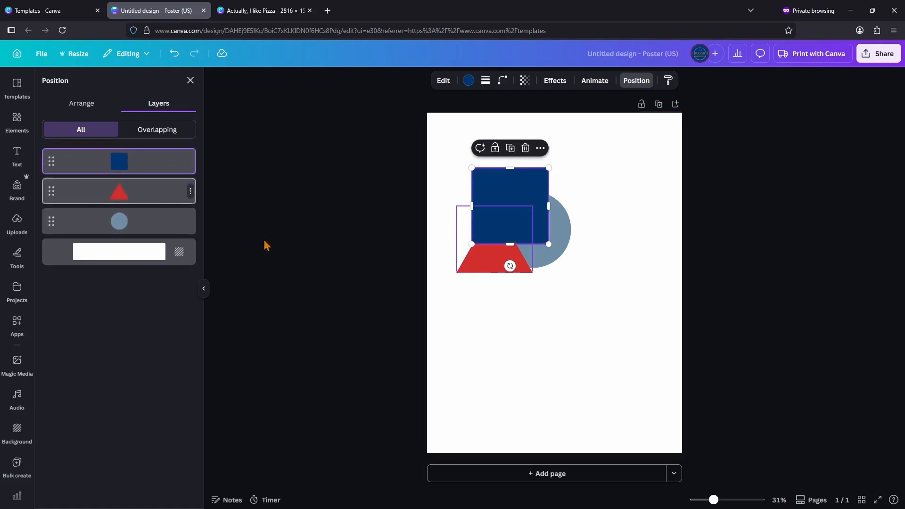
click(566, 373)
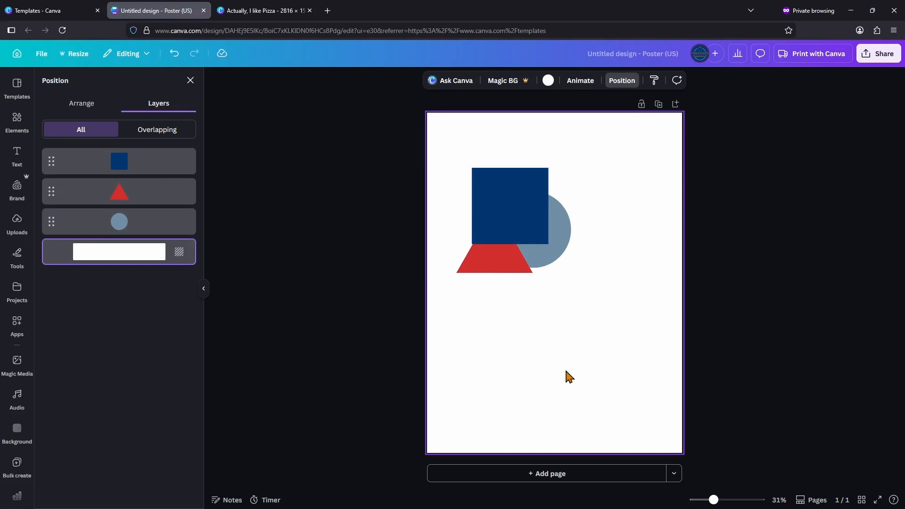
- Search the web for "graphic design layers" in a new browser tab
click(327, 11)
text(graph)
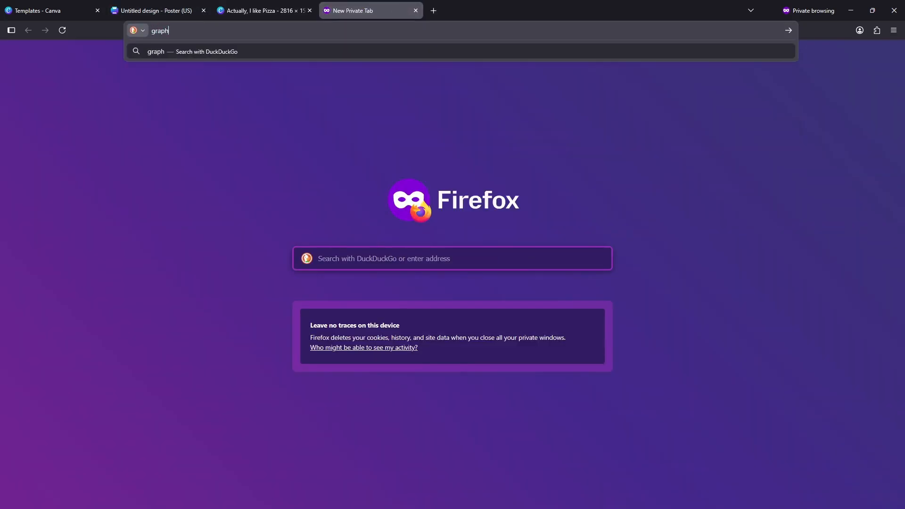
text(cic design layers)
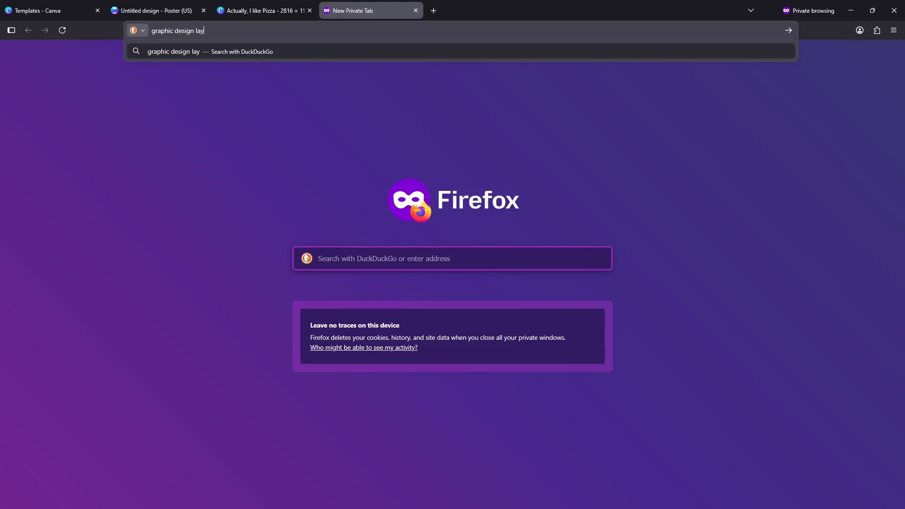
key(Return)
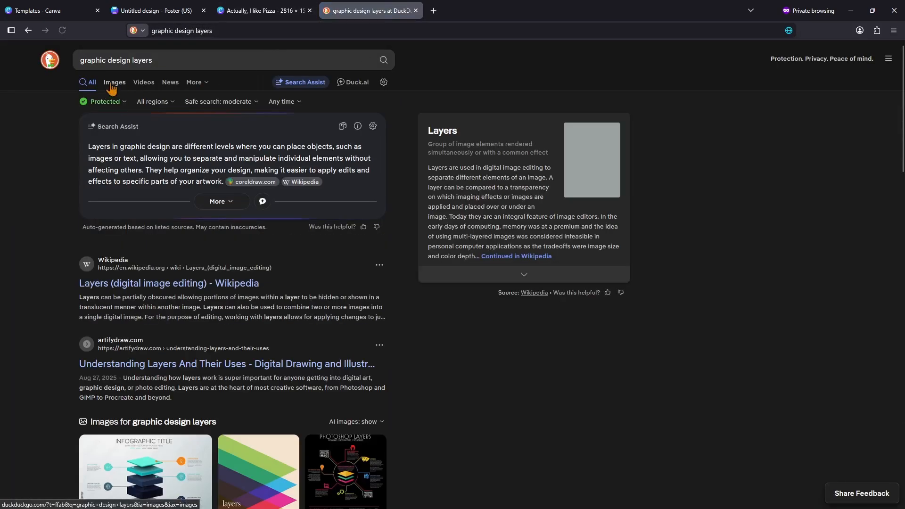
- Browse the image results and open the iconfinder.com picture of stacked orange, blue and green layers
click(115, 83)
scroll(749, 258, down, 8)
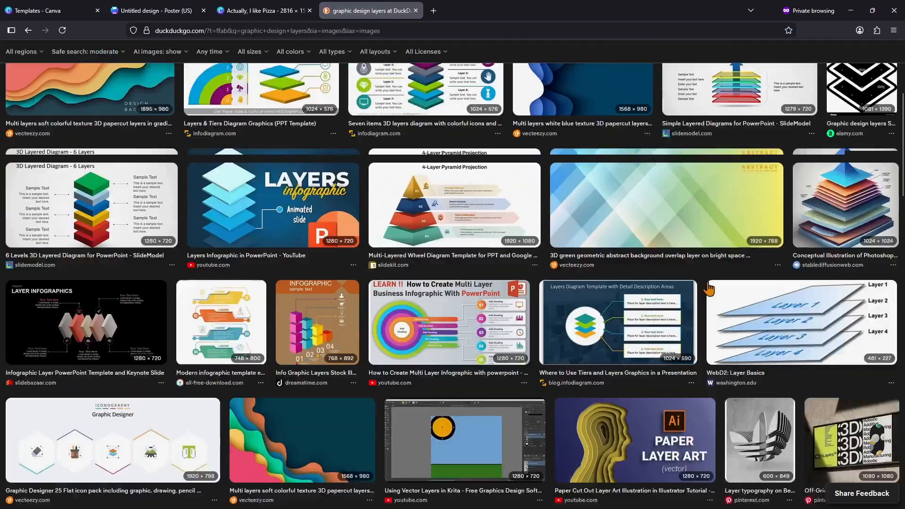
scroll(710, 289, down, 5)
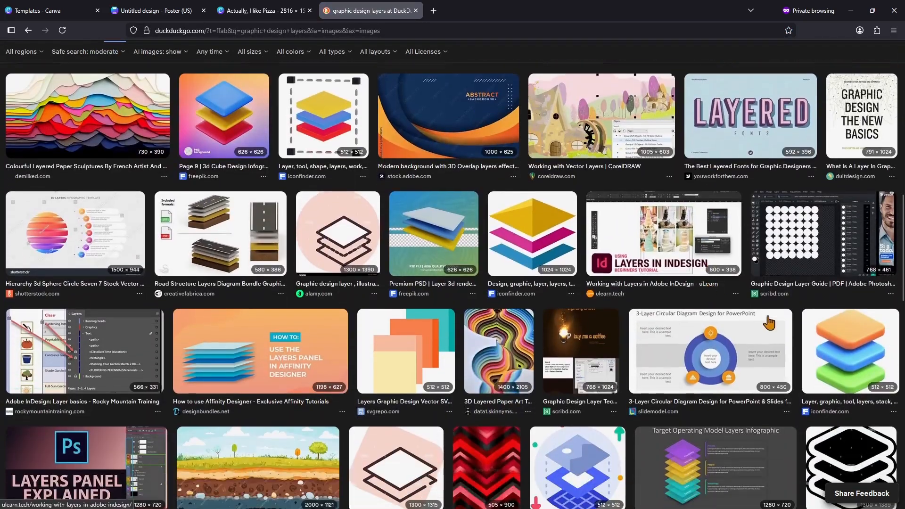
click(846, 349)
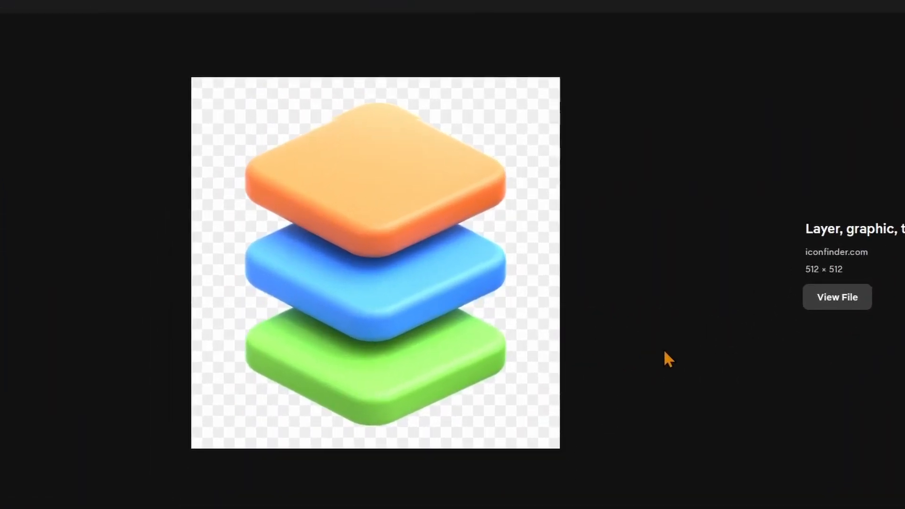